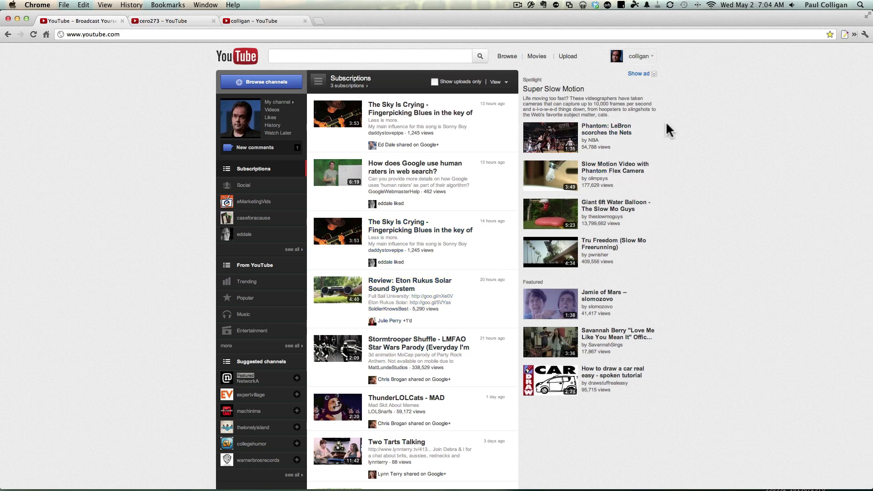
# Close the first 'YouTube - Broadcast Yourself' tab to reveal the cero273 channel.
pyautogui.click(121, 21)
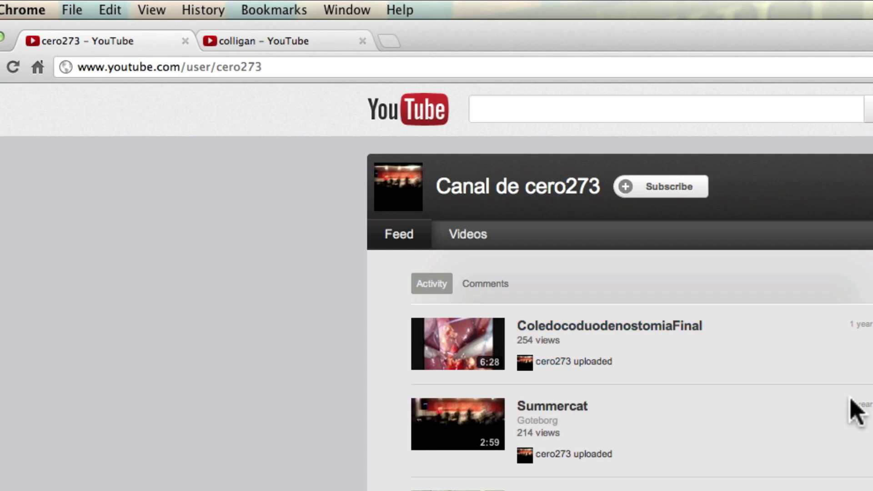
# Close the cero273 tab, leaving Paul Colligan's own channel page open.
pyautogui.click(185, 41)
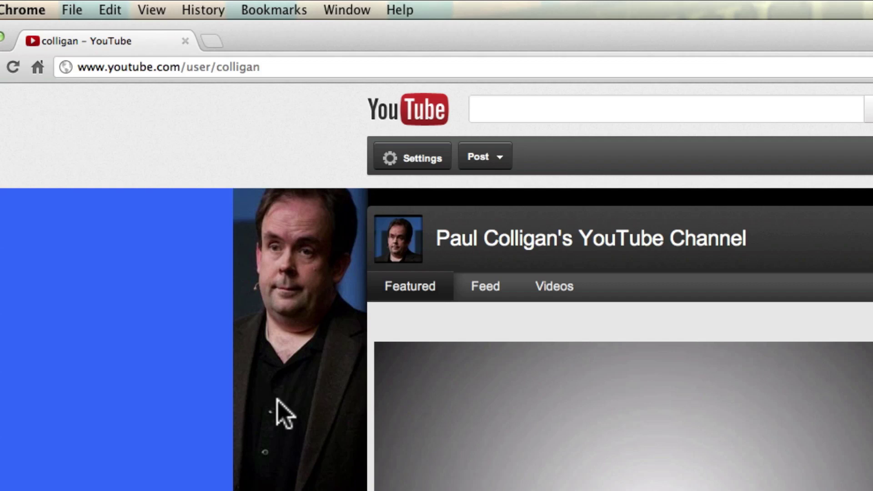
pyautogui.scroll(-2, 283, 413)
pyautogui.scroll(-4, 283, 412)
pyautogui.scroll(-4, 283, 412)
pyautogui.scroll(5, 283, 413)
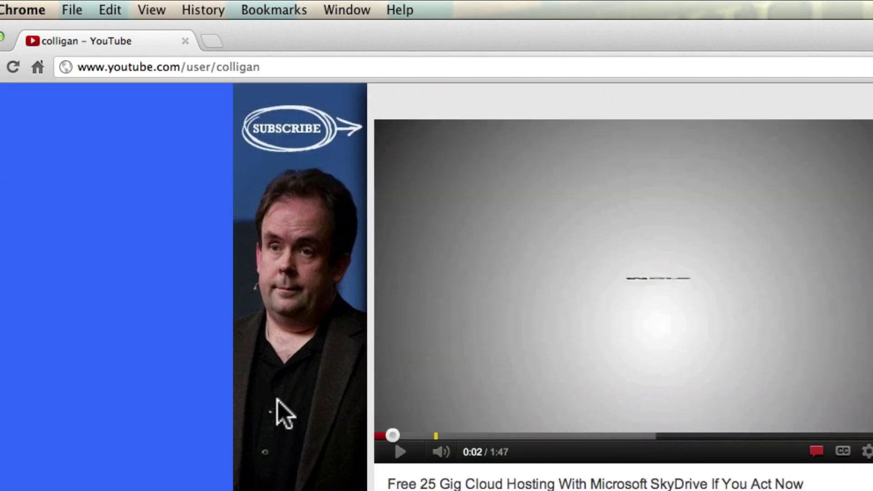
pyautogui.scroll(5, 284, 412)
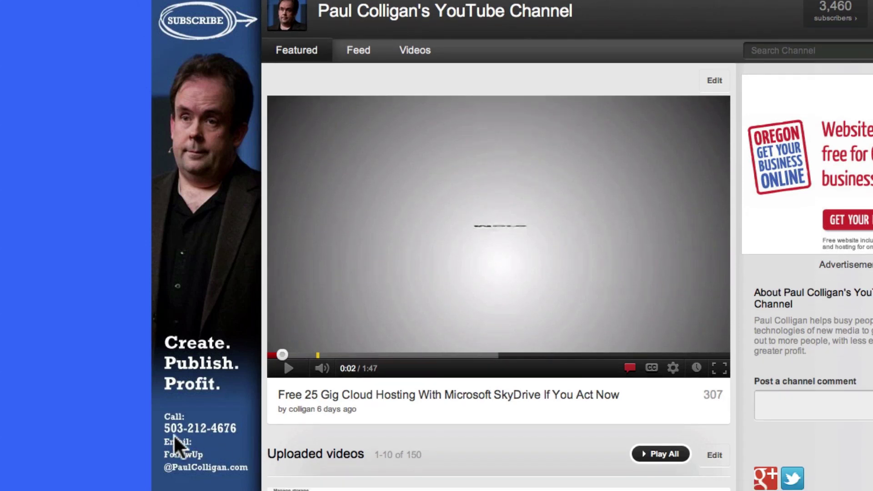
pyautogui.scroll(-3, 174, 435)
pyautogui.scroll(2, 174, 434)
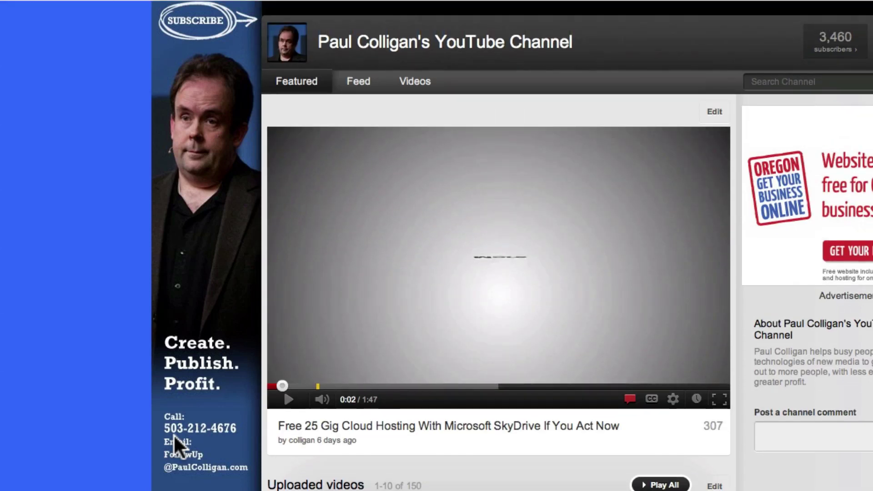
pyautogui.scroll(3, 173, 434)
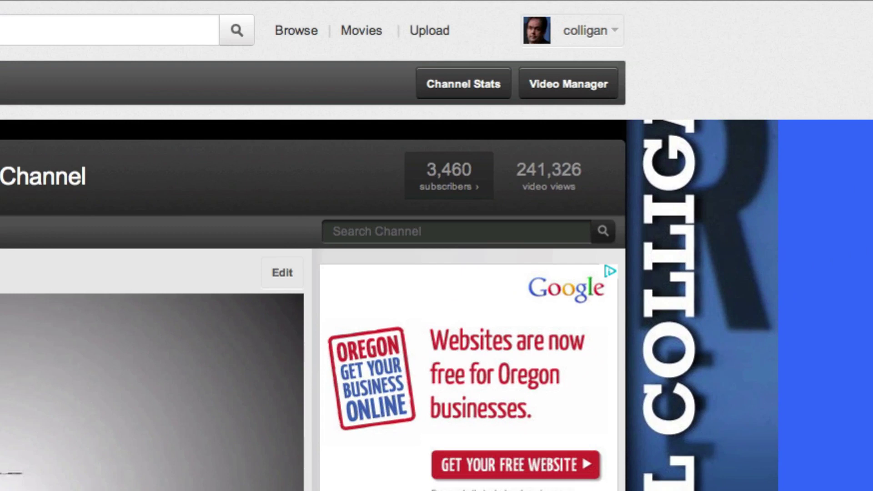
# Review the fixed, non-repeating blue background in Edit my channel, then close the editor.
pyautogui.click(156, 84)
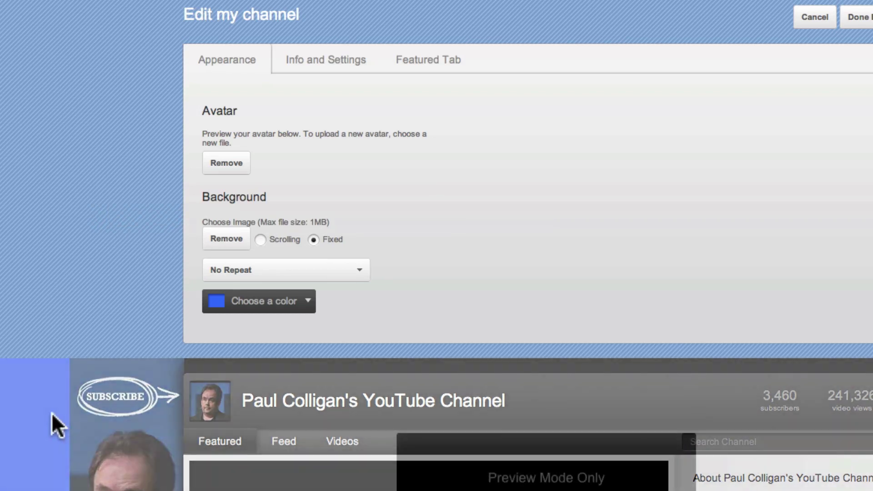
pyautogui.scroll(-2, 52, 413)
pyautogui.scroll(-3, 51, 413)
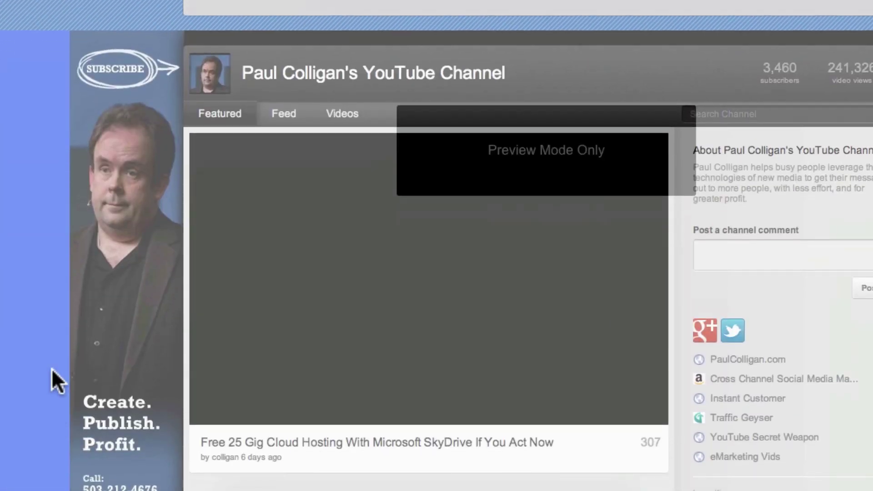
pyautogui.scroll(1, 51, 368)
pyautogui.scroll(2, 51, 368)
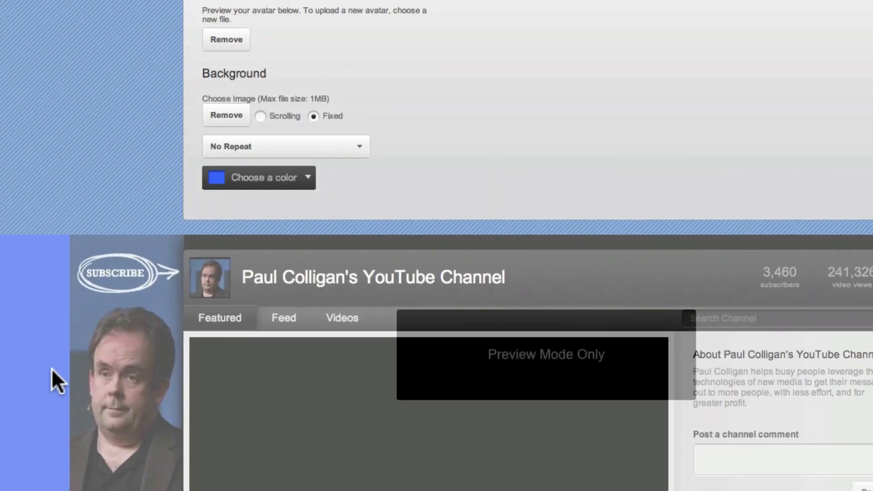
pyautogui.scroll(1, 70, 284)
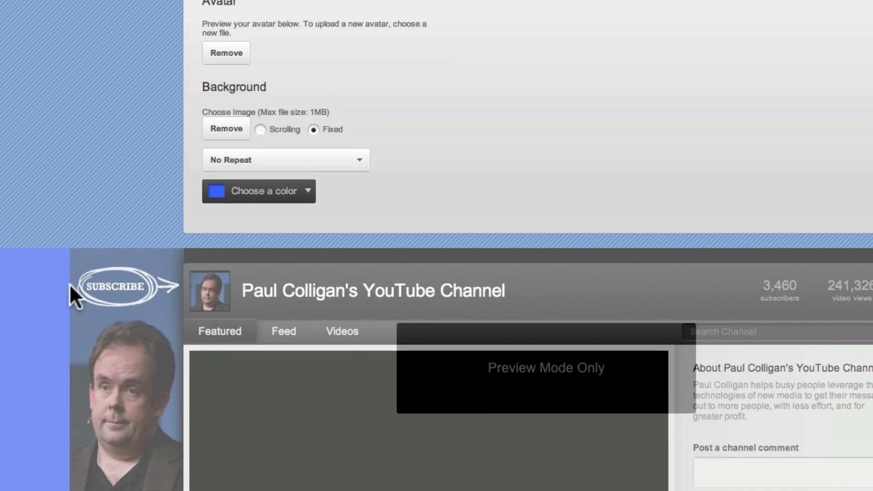
pyautogui.scroll(2, 69, 283)
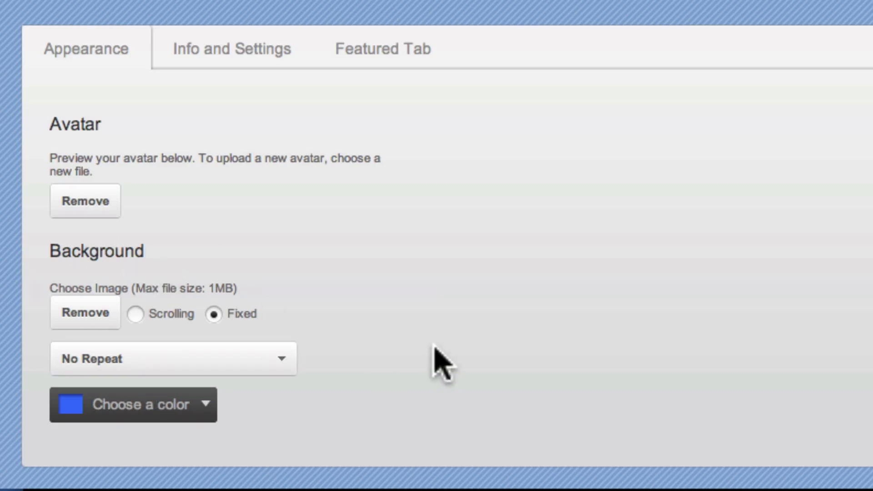
pyautogui.click(834, 60)
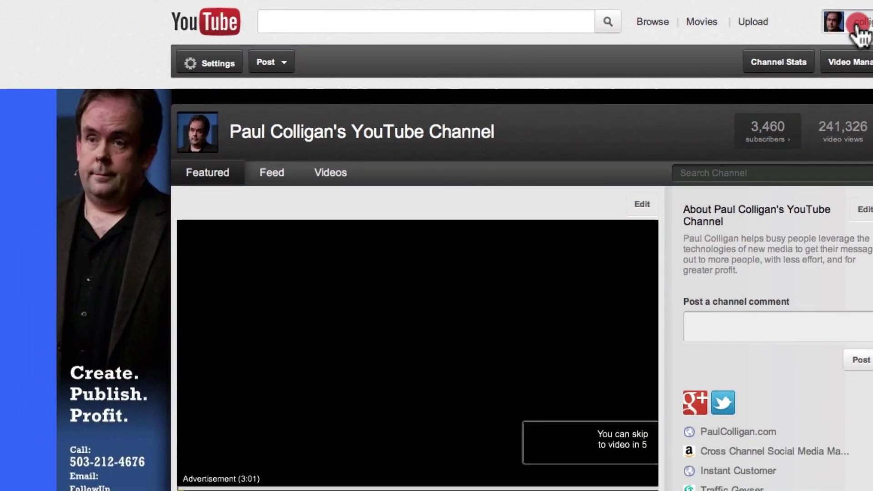
# Sign out from the account menu and go to youtube.com/colligan.
pyautogui.click(856, 23)
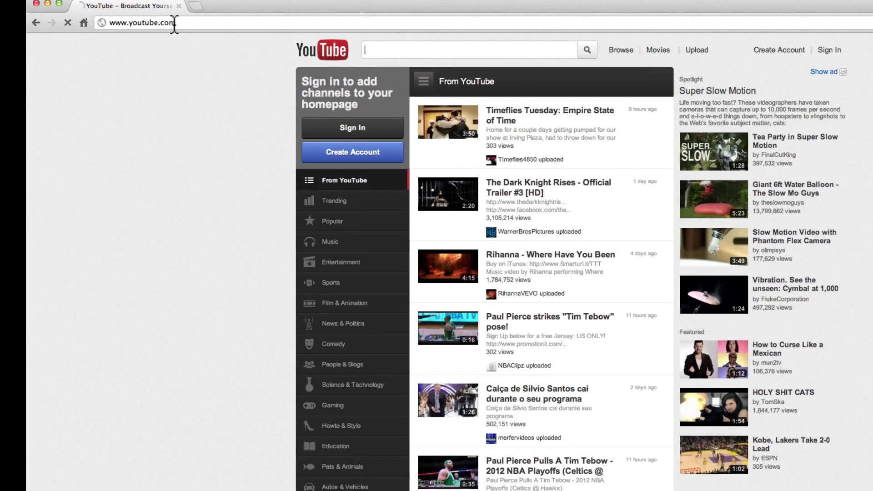
pyautogui.click(178, 24)
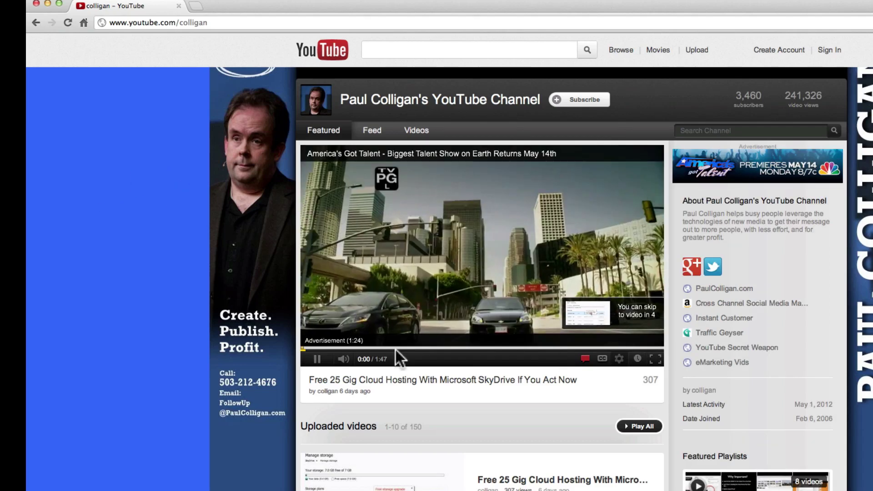
# Pause the featured video on the signed-out channel page.
pyautogui.click(317, 358)
pyautogui.scroll(-2, 182, 284)
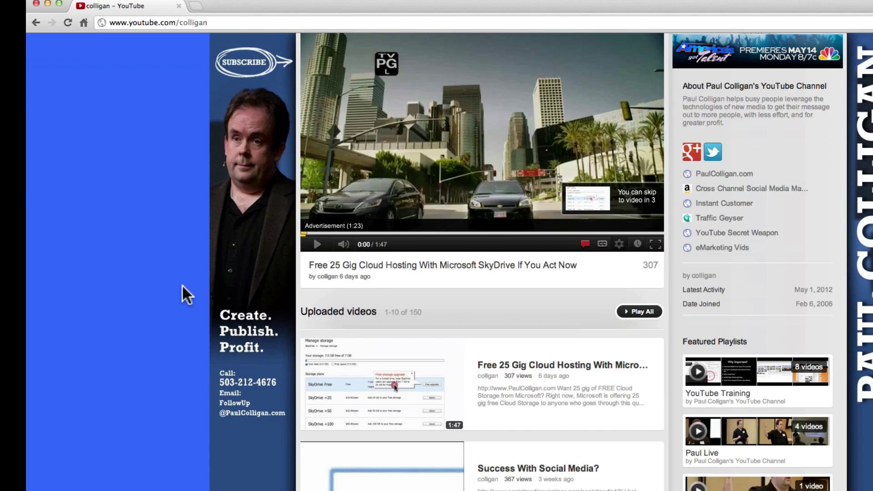
pyautogui.scroll(-1, 182, 285)
pyautogui.scroll(-3, 182, 284)
pyautogui.scroll(-1, 182, 284)
pyautogui.scroll(-3, 182, 284)
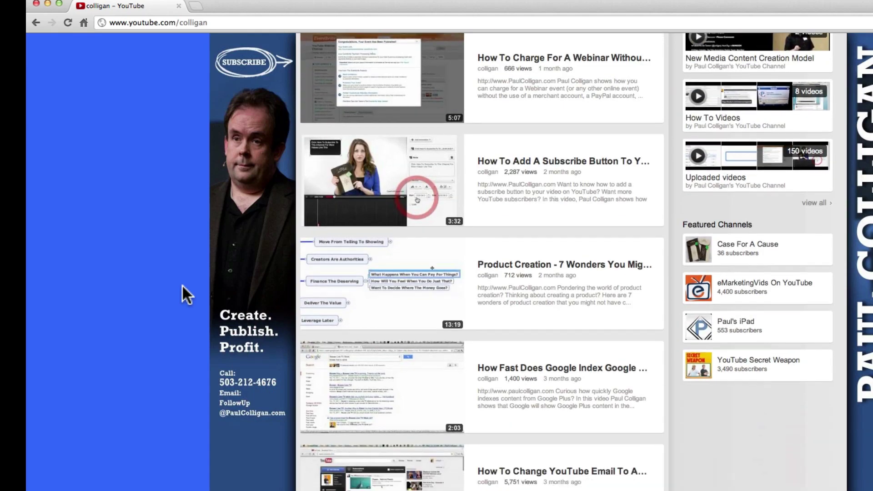
pyautogui.scroll(-1, 182, 285)
pyautogui.scroll(-1, 182, 285)
pyautogui.scroll(6, 183, 284)
pyautogui.scroll(3, 182, 285)
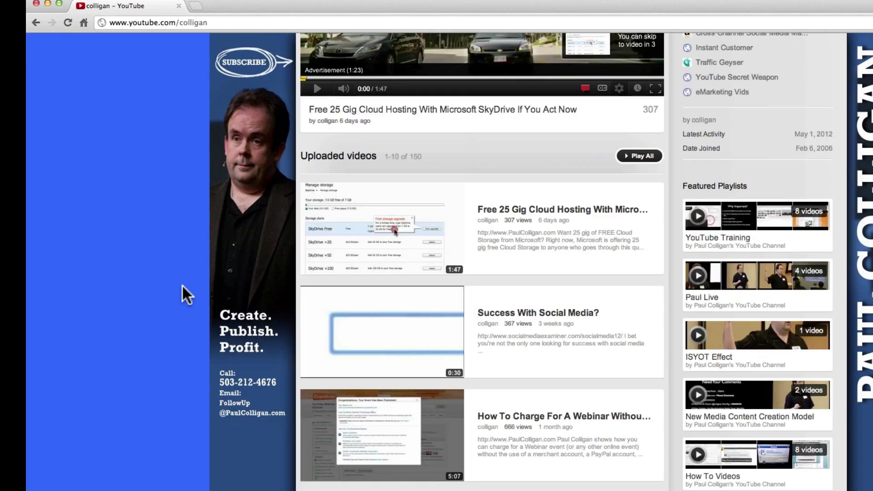
pyautogui.scroll(2, 183, 285)
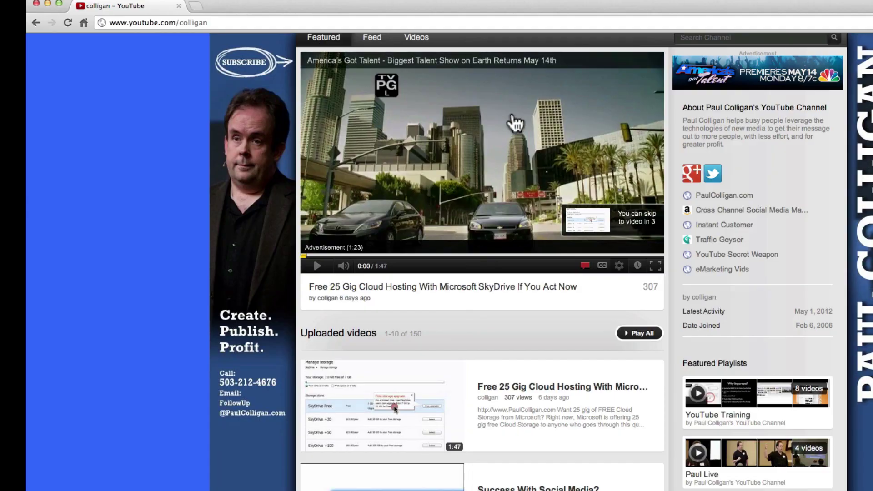